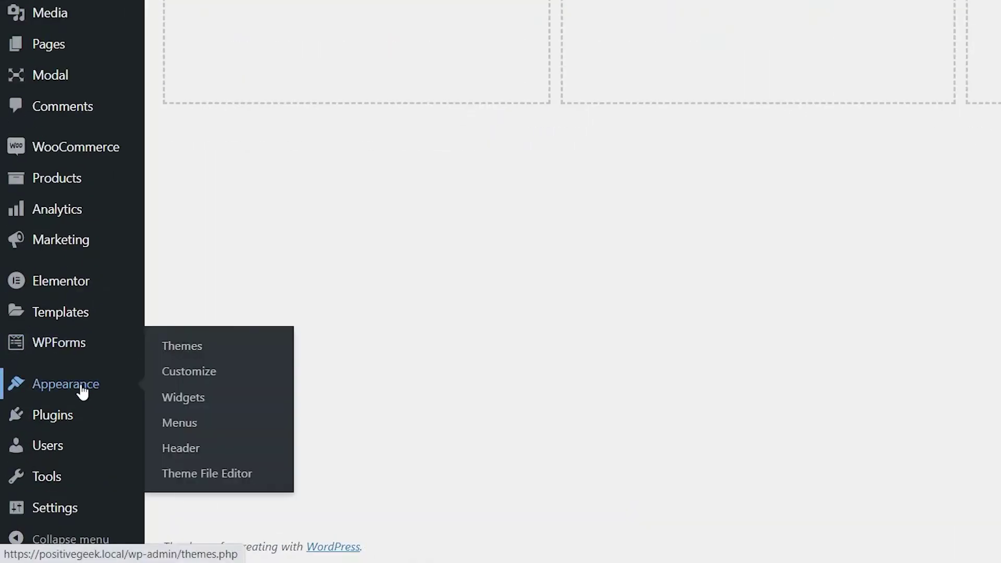
# On the Menus page, enable the CSS Classes advanced property in Screen Options.
pyautogui.click(187, 424)
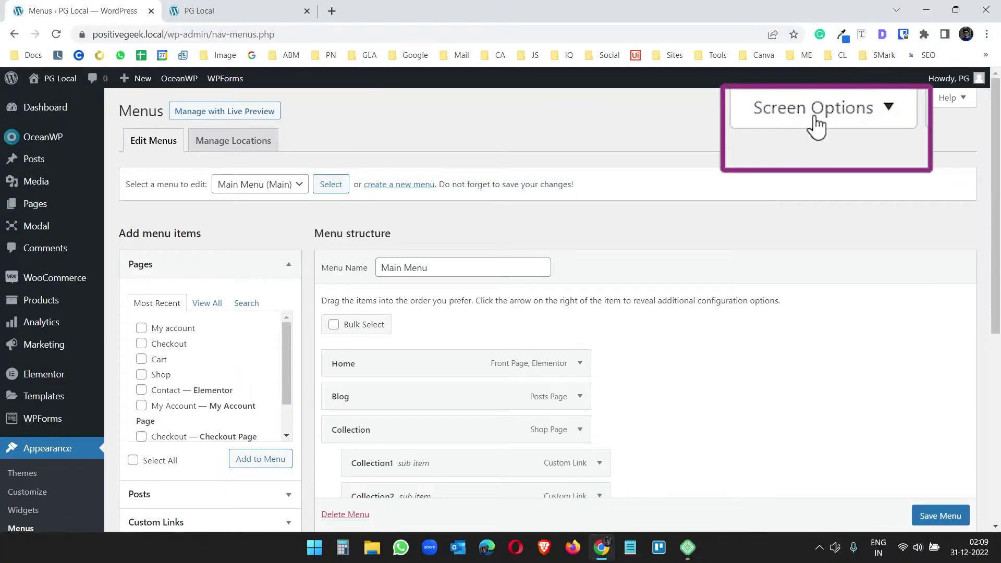
pyautogui.click(876, 99)
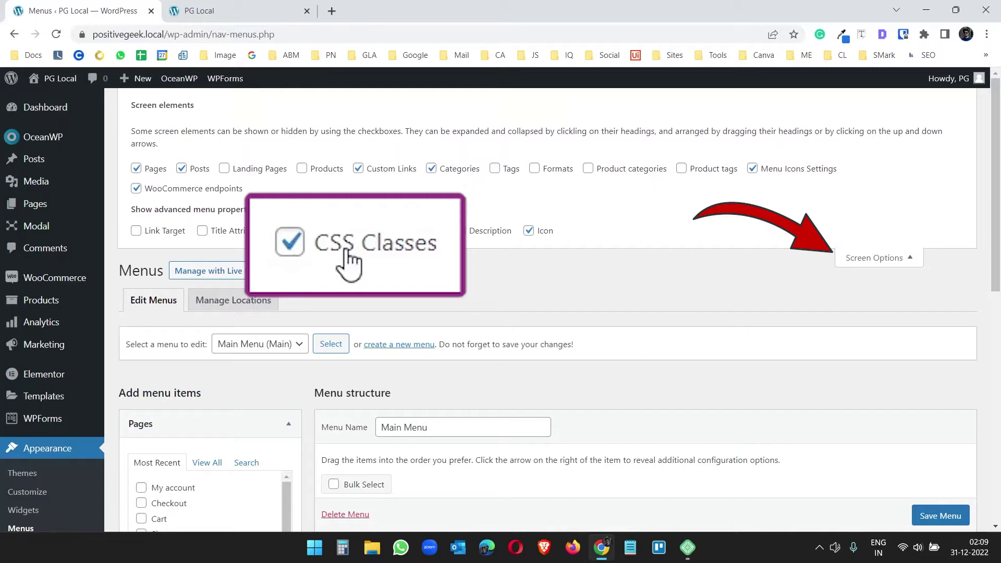
pyautogui.click(876, 258)
pyautogui.scroll(-3, 757, 281)
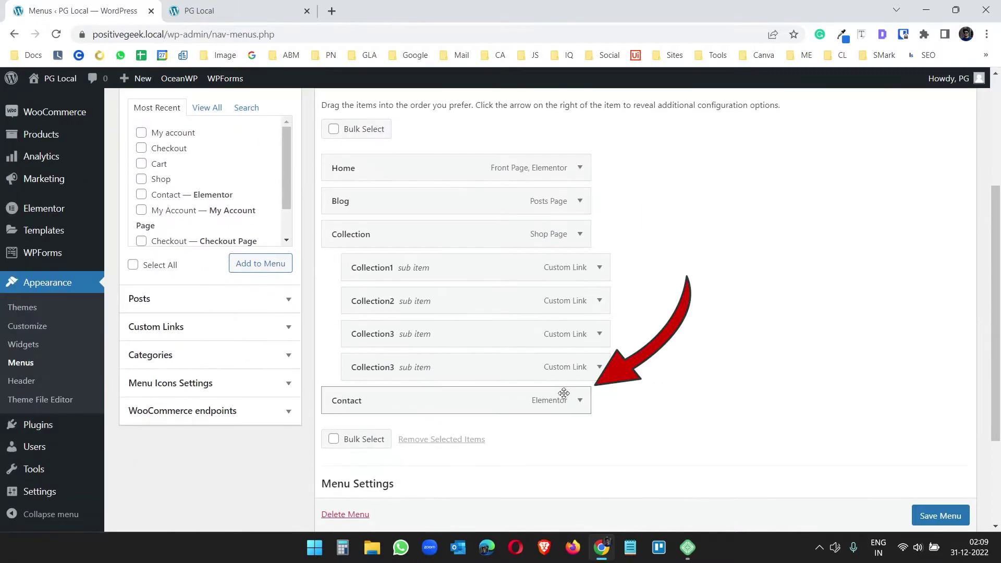
# Enter 'red-menu' as the Contact item's CSS class and save the Main Menu.
pyautogui.click(578, 400)
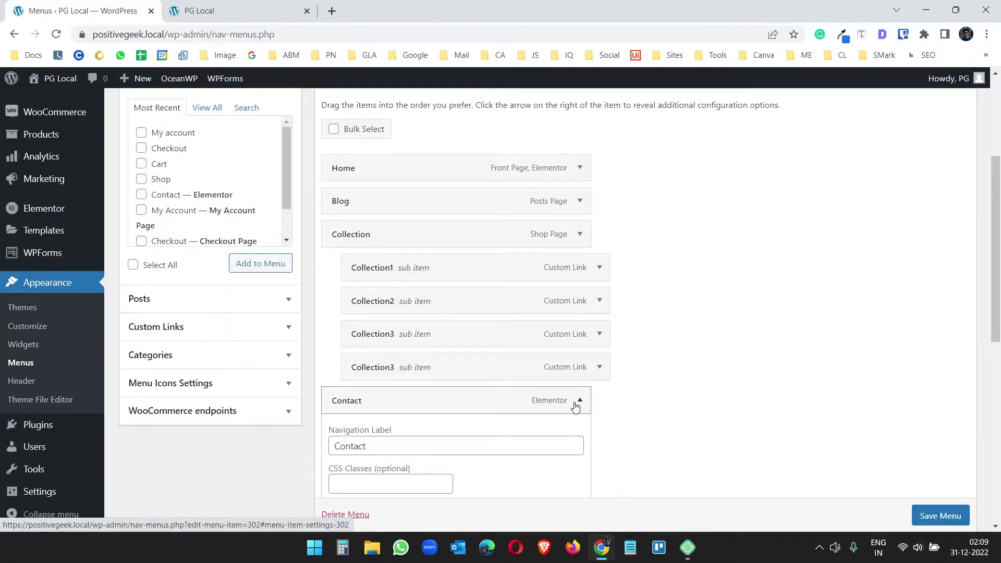
pyautogui.scroll(-1, 566, 410)
pyautogui.scroll(-1, 567, 409)
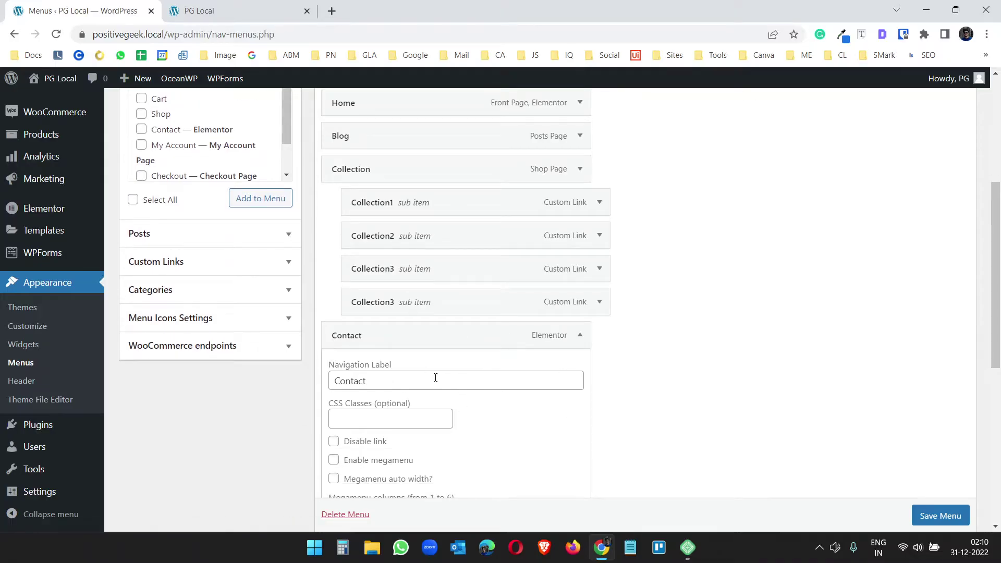
pyautogui.click(375, 419)
pyautogui.write('red-menu')
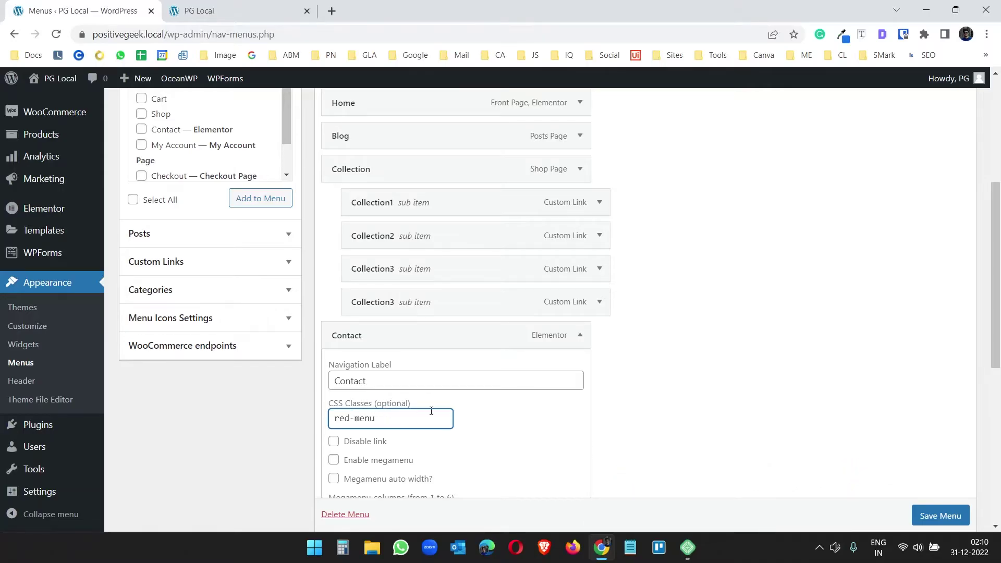
pyautogui.scroll(-2, 818, 471)
pyautogui.click(940, 517)
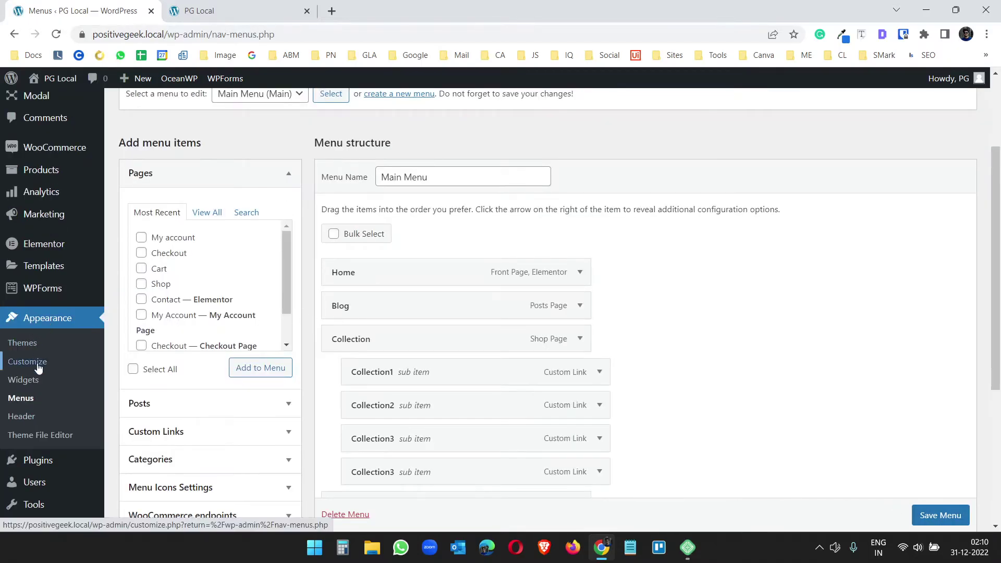
# Go to Appearance > Customize and open the Custom CSS/JS panel.
pyautogui.click(37, 364)
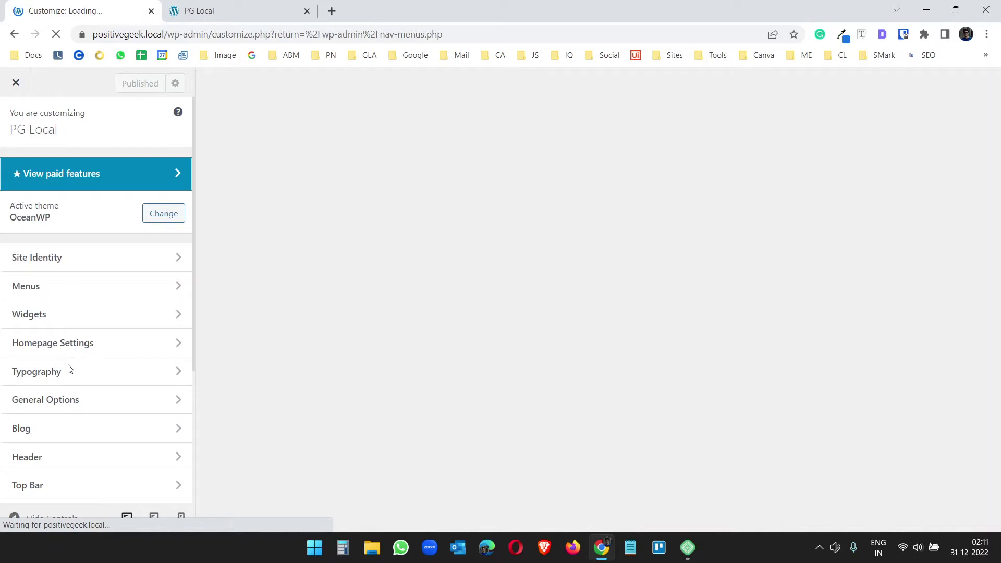
pyautogui.click(48, 402)
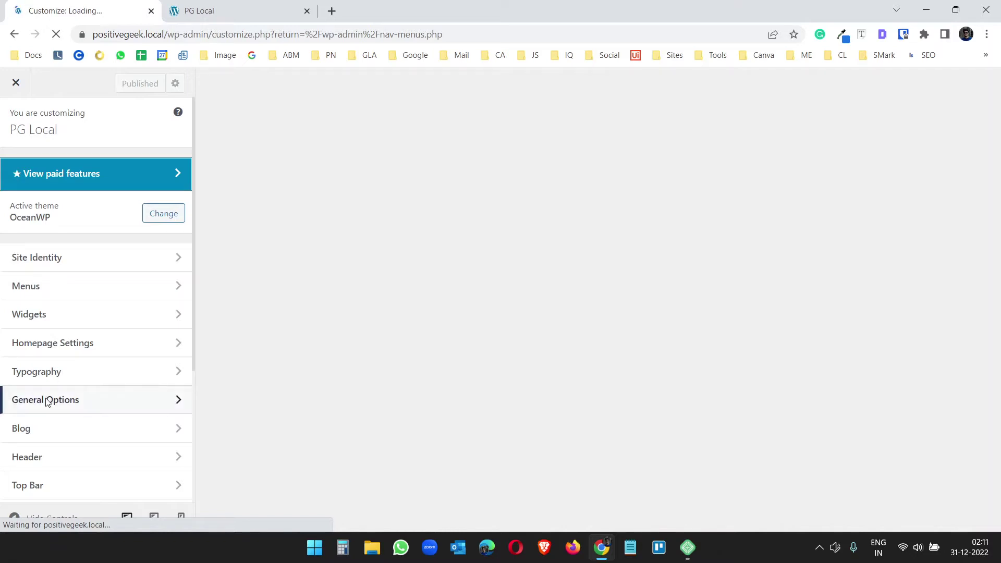
pyautogui.scroll(-3, 47, 407)
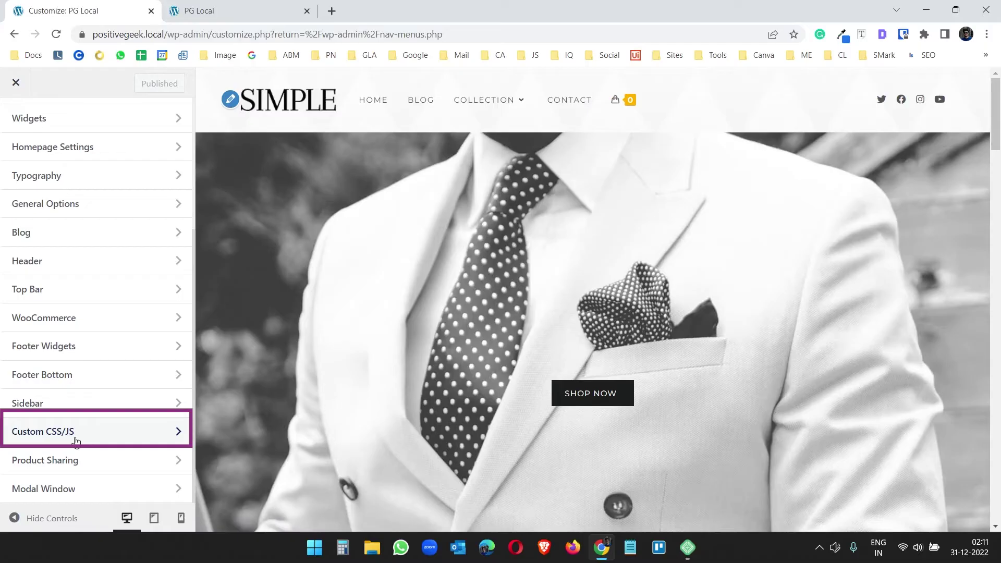
pyautogui.click(76, 441)
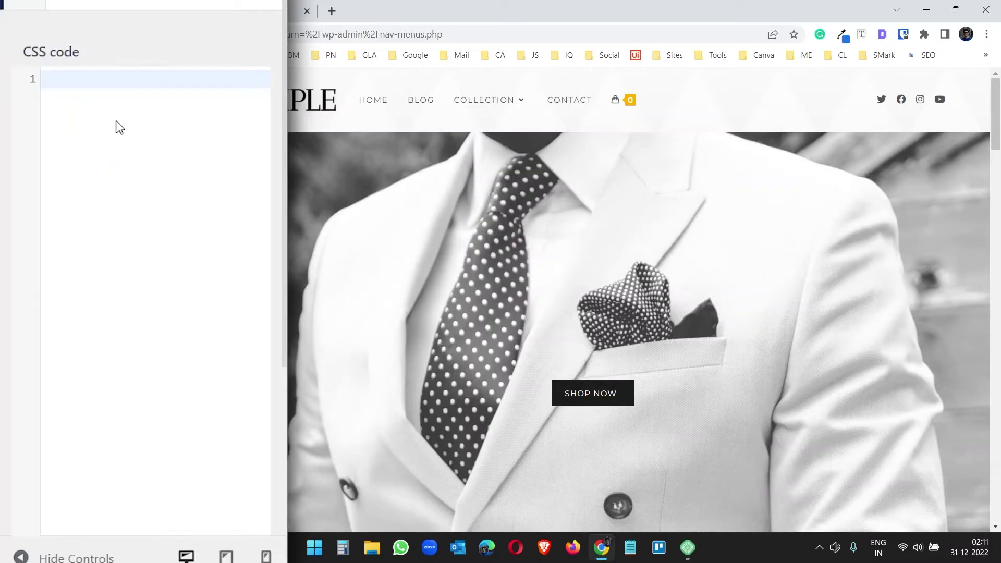
# Write the rule .red-menu.menu-item > a { color:red !important; } in the CSS editor.
pyautogui.click(120, 85)
pyautogui.write('.red-menu')
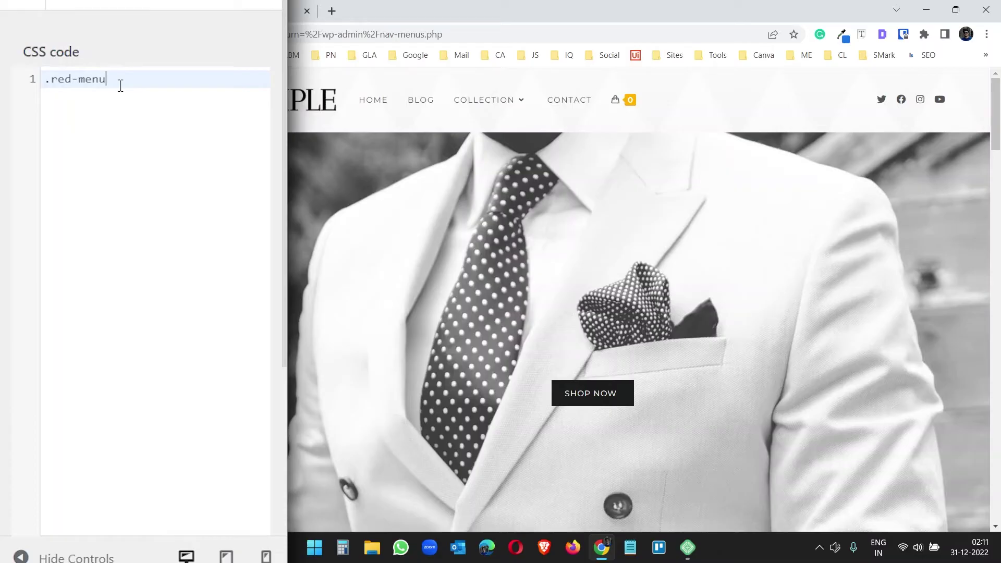
pyautogui.write('.menu-')
pyautogui.write('item')
pyautogui.write('> ')
pyautogui.write('a')
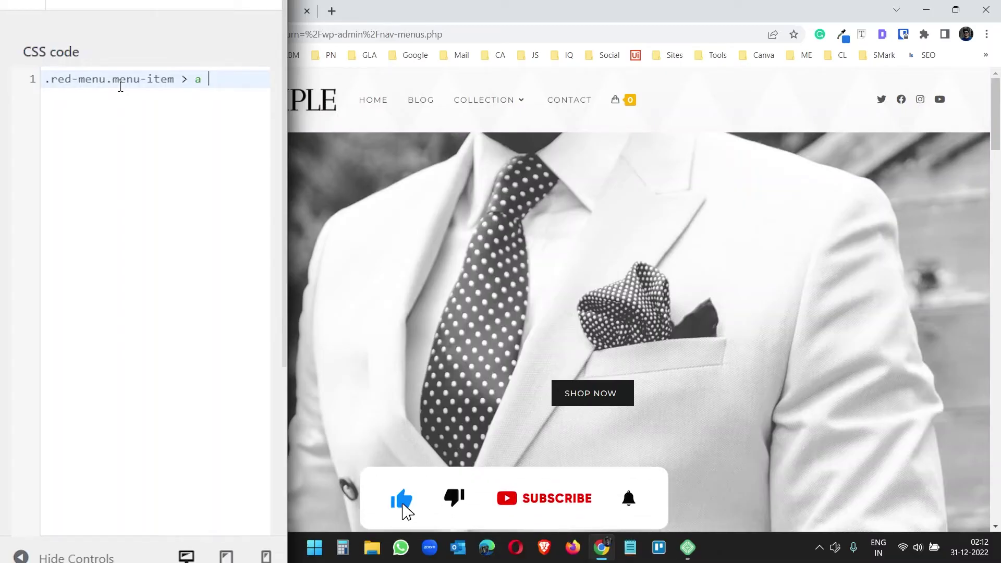
pyautogui.write('{')
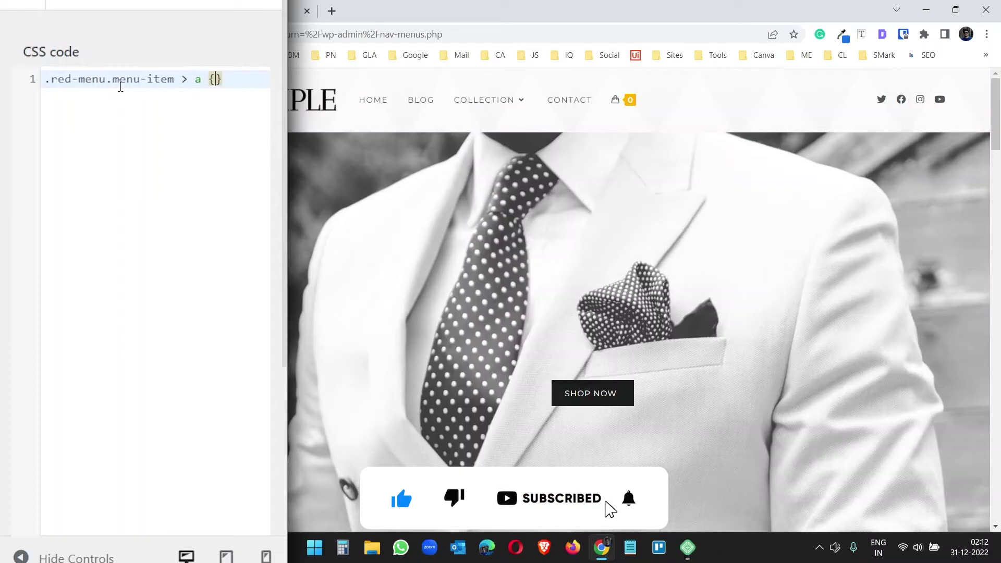
pyautogui.press('Return')
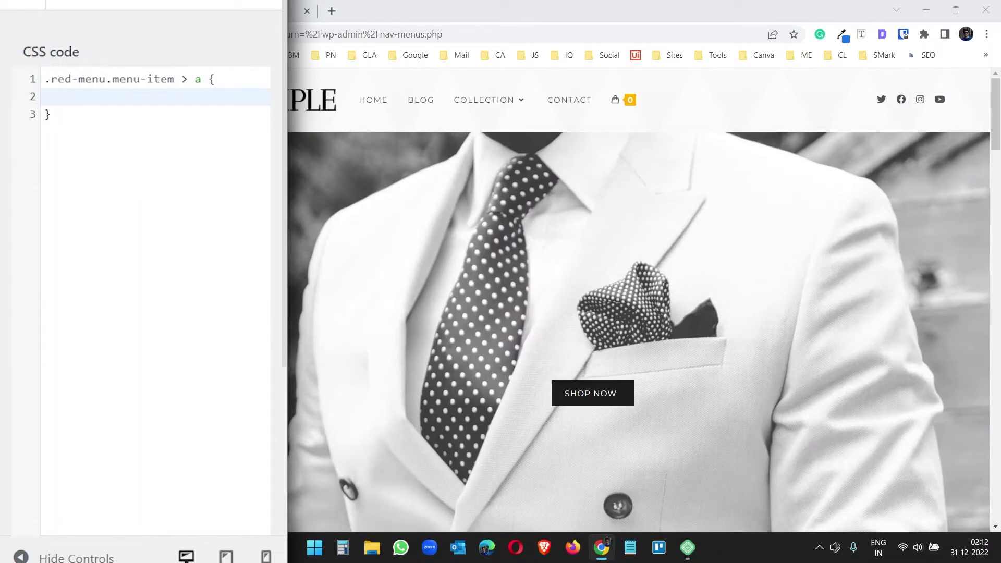
pyautogui.click(113, 96)
pyautogui.write('color:')
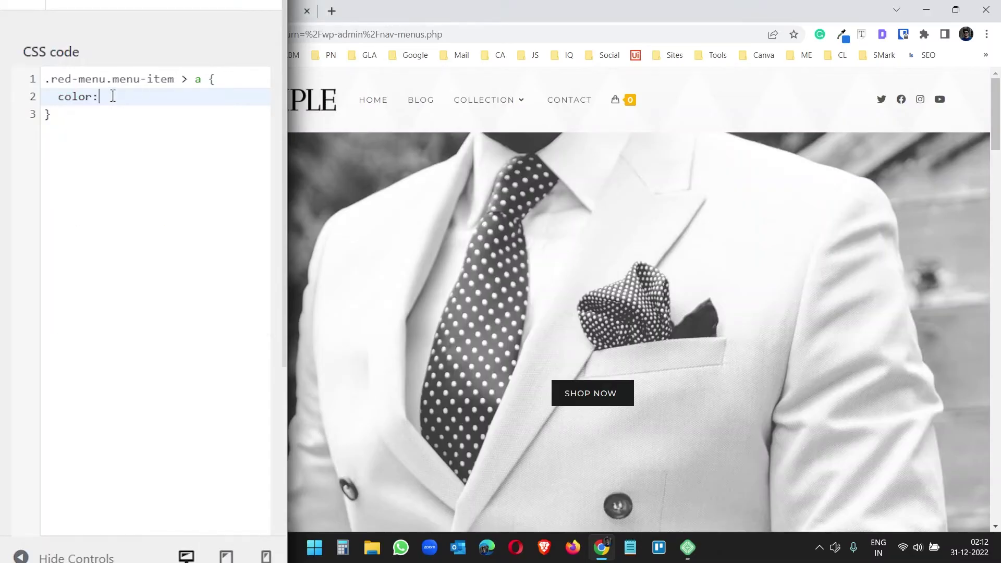
pyautogui.write('red')
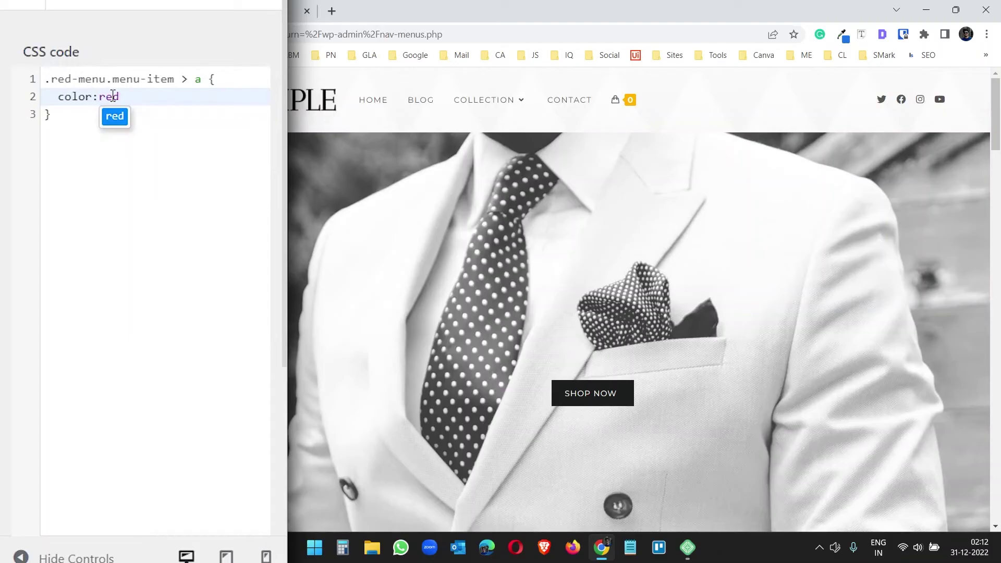
pyautogui.write(' !')
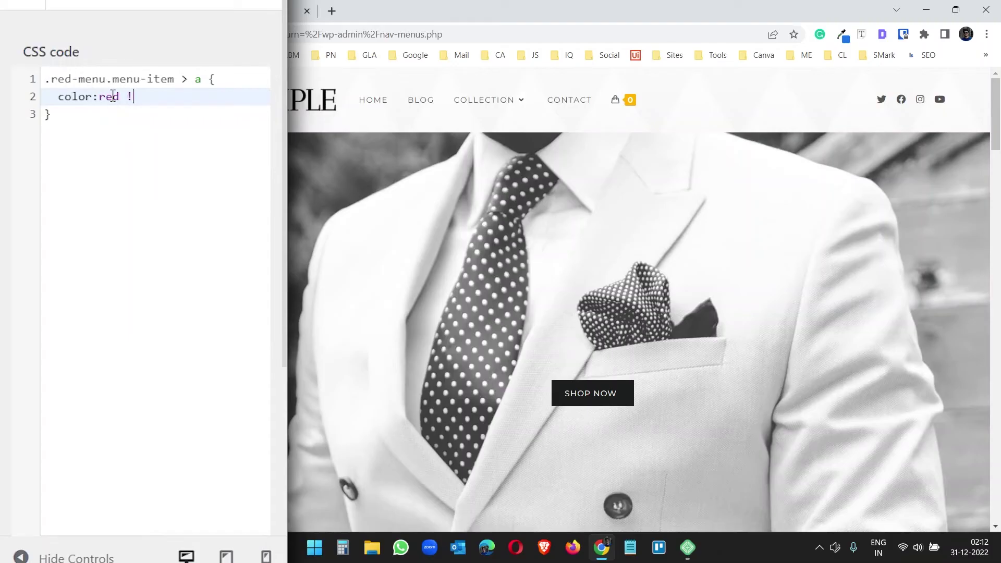
pyautogui.write('impo')
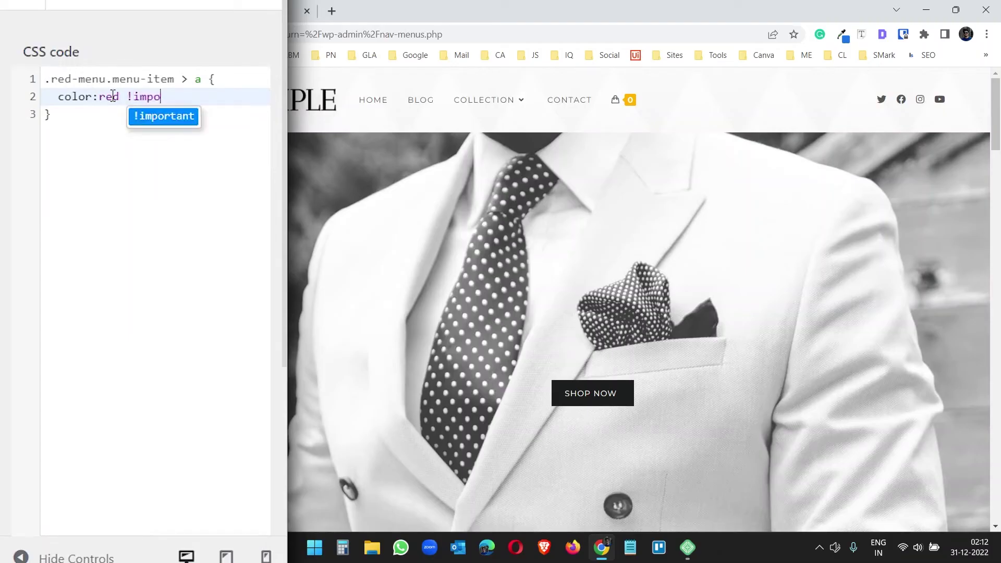
pyautogui.press('Return')
pyautogui.write(';')
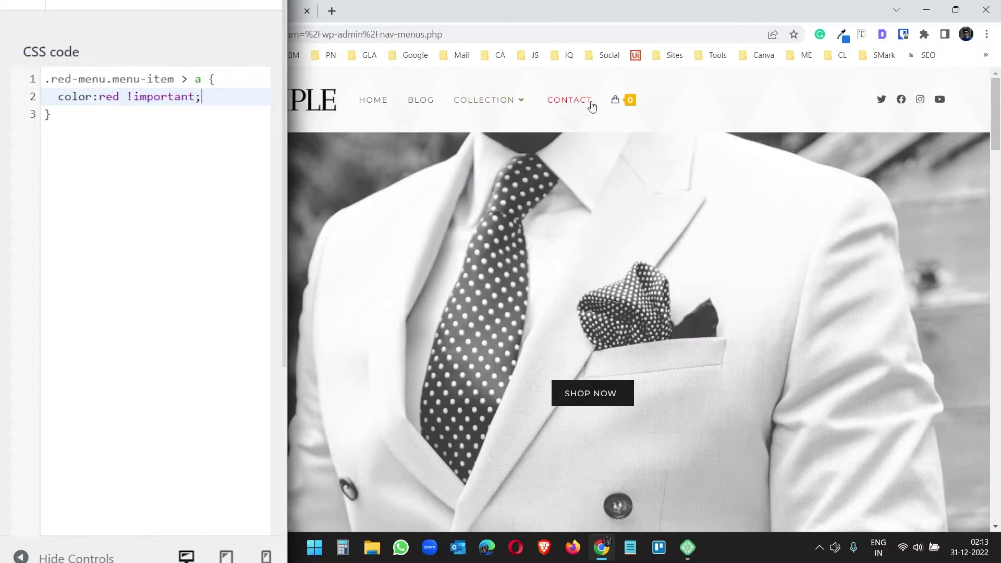
# Add font-size: 15px !important; to the red-menu rule and publish the CSS.
pyautogui.press('Return')
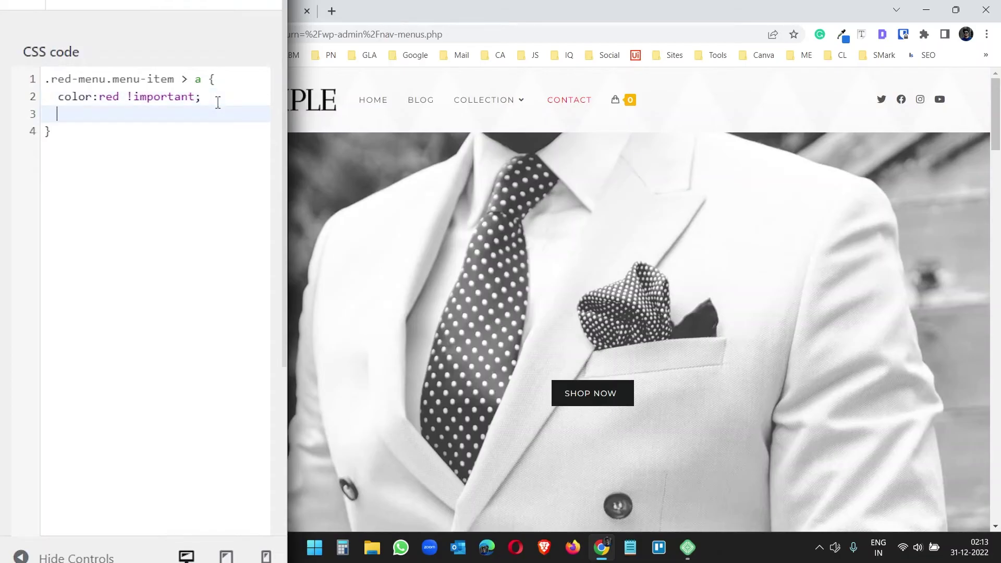
pyautogui.write('font-')
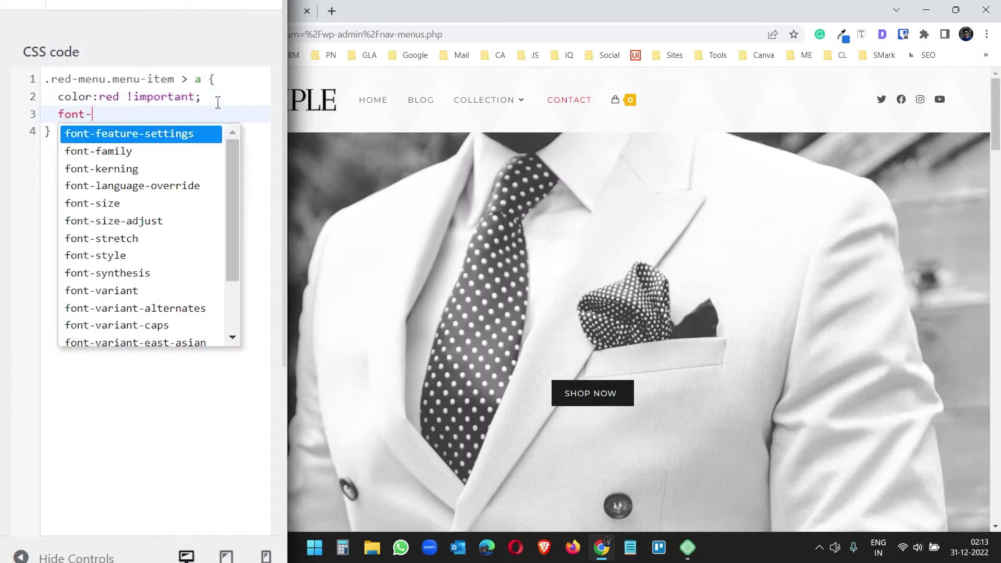
pyautogui.write('size: 15px !')
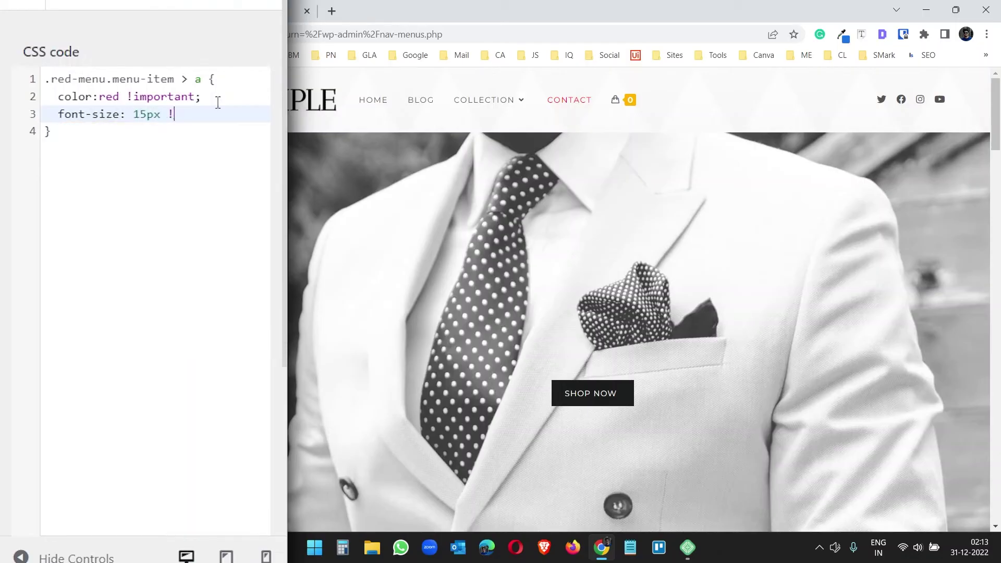
pyautogui.write('im')
pyautogui.press('Return')
pyautogui.write(';')
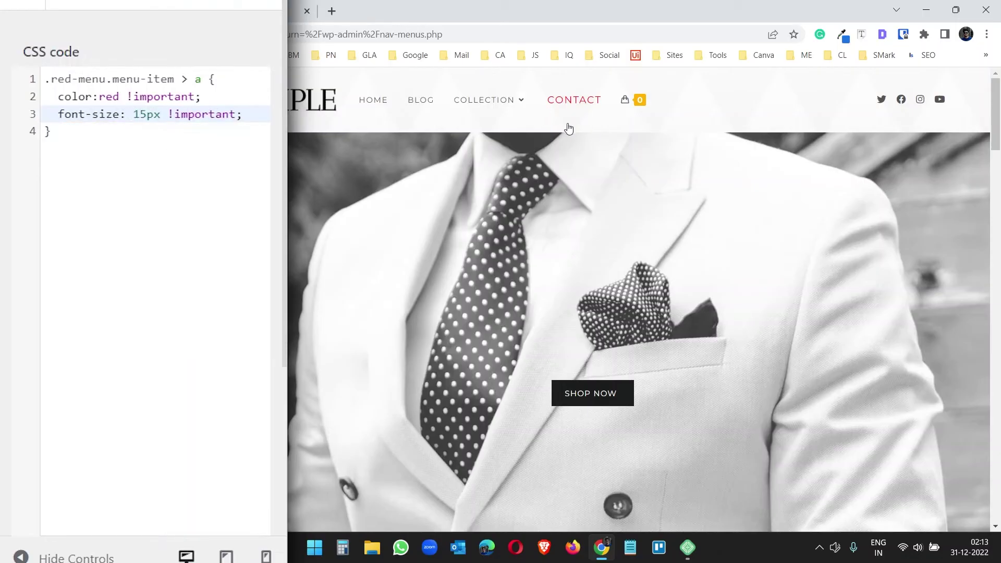
pyautogui.scroll(2, 201, 74)
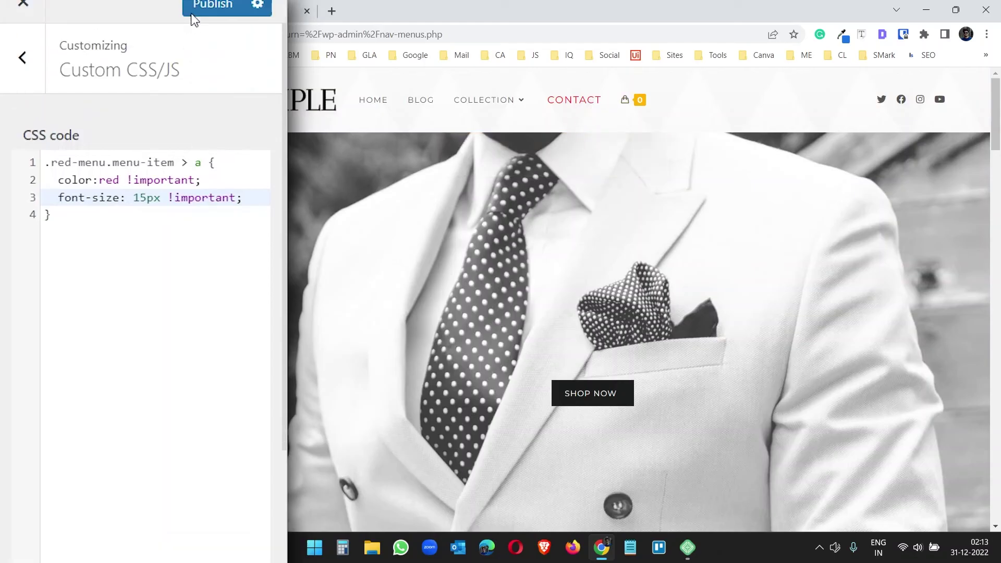
pyautogui.click(205, 26)
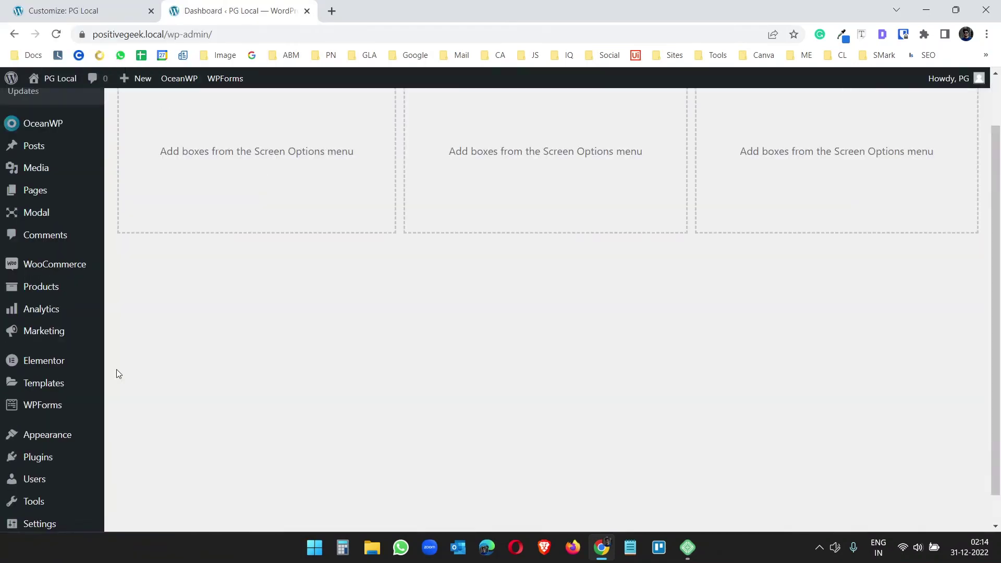
# In Appearance > Menus, give the Blog item the 'red-menu' class and save the Main Menu.
pyautogui.click(157, 435)
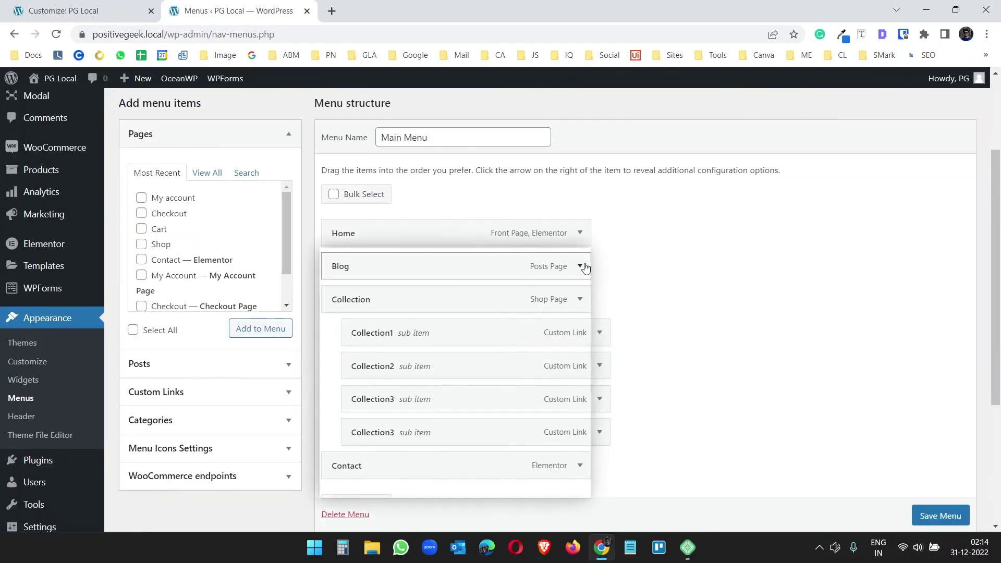
pyautogui.click(579, 266)
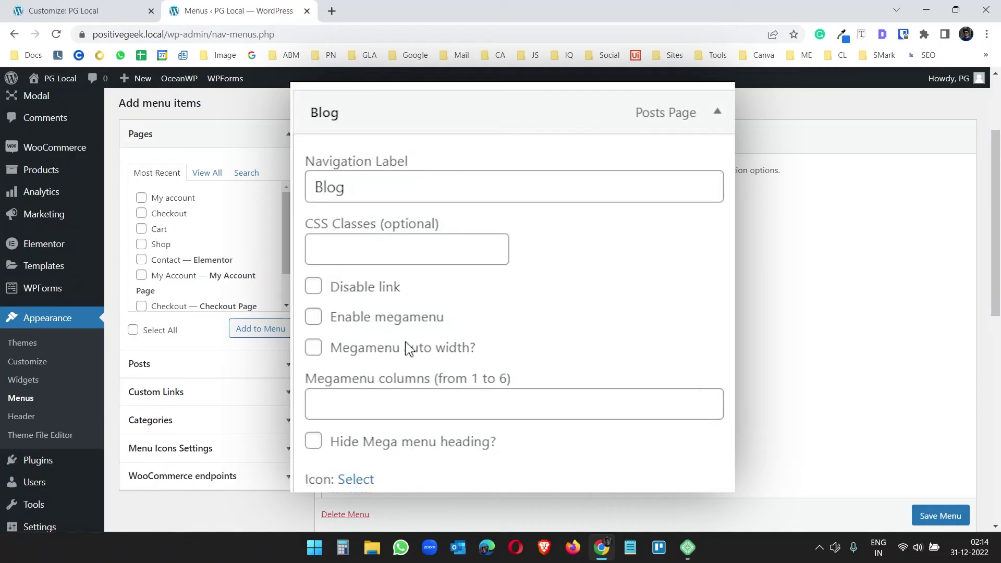
pyautogui.click(382, 249)
pyautogui.write('r')
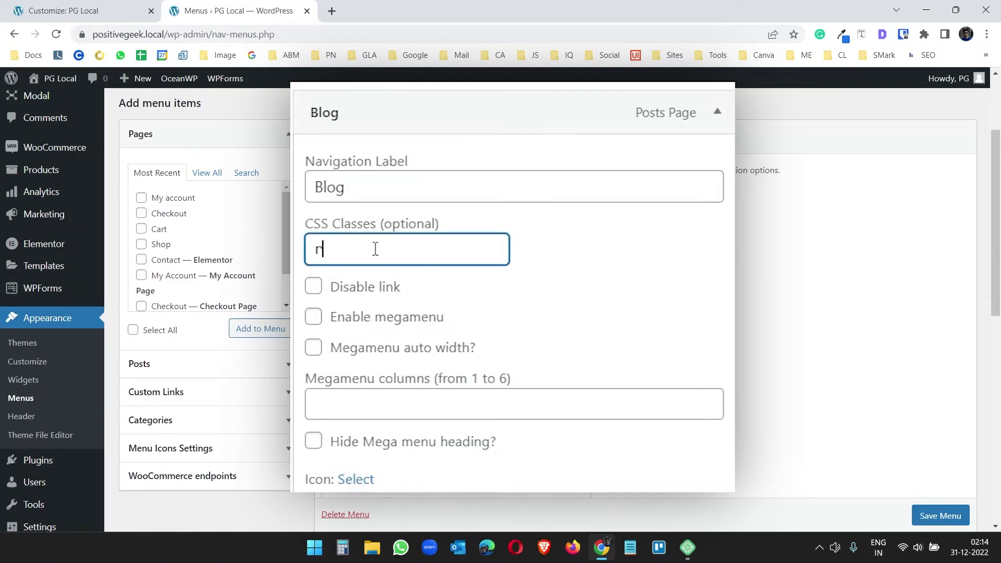
pyautogui.write('ed-')
pyautogui.write('menu')
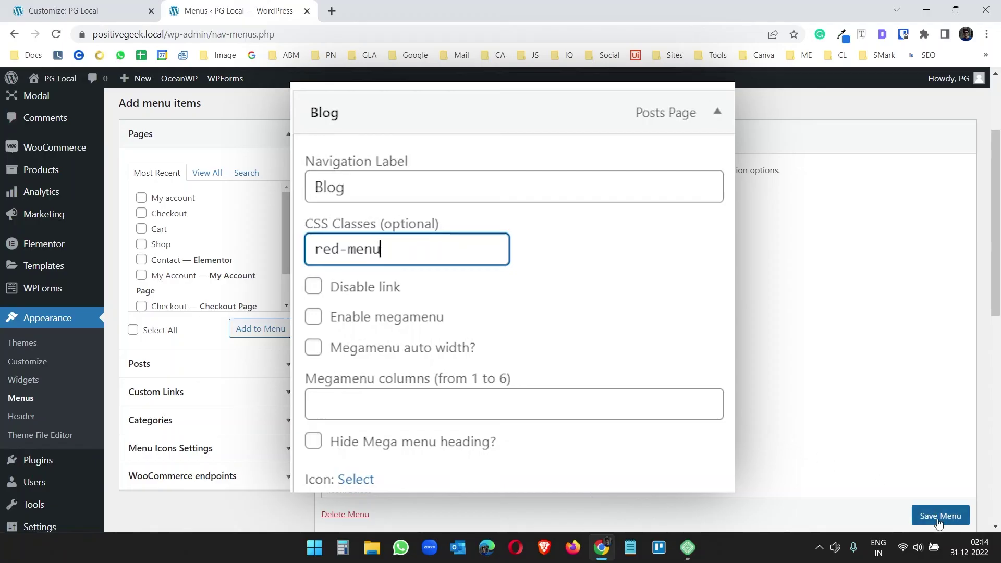
pyautogui.click(938, 516)
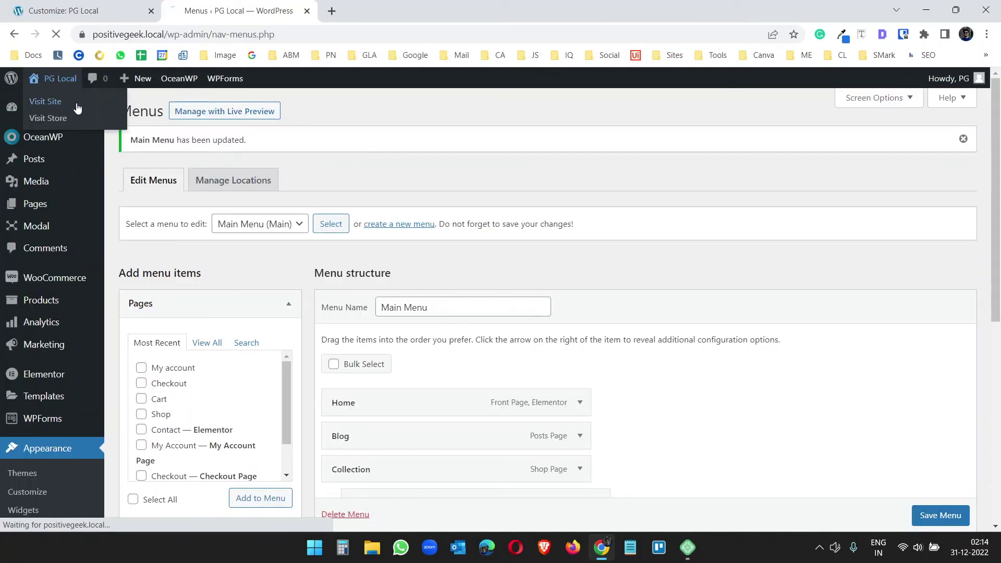